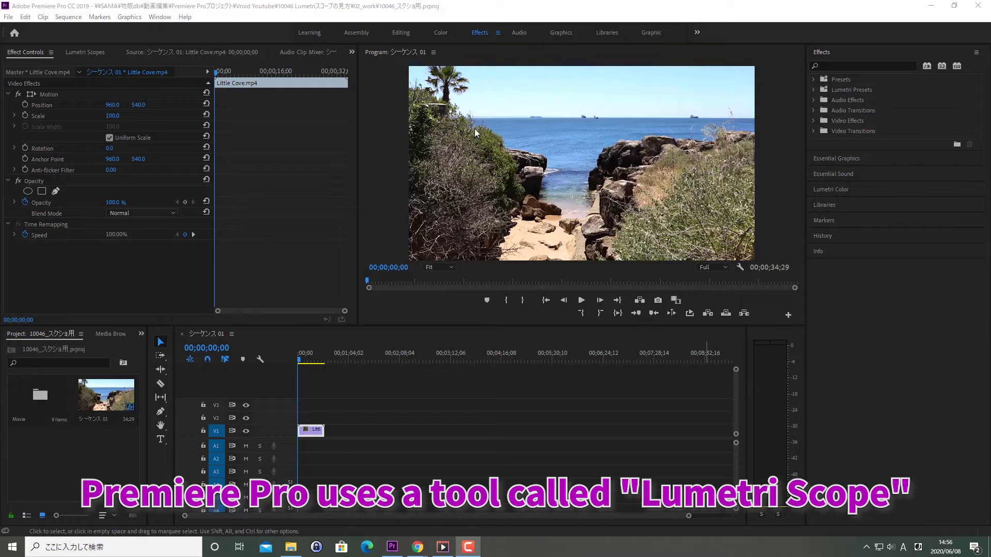
- Switch to the Color workspace and wait for Lumetri Scopes and Lumetri Color to load
{"action": "left_click", "coordinate": [439, 35]}
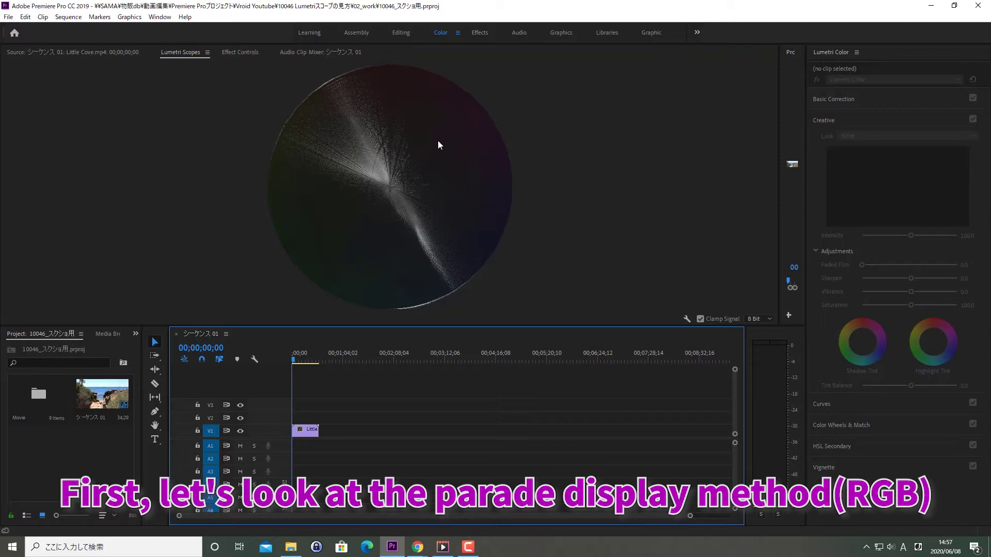
- Apply the Parade RGB preset from the Lumetri Scopes context menu
{"action": "right_click", "coordinate": [578, 221]}
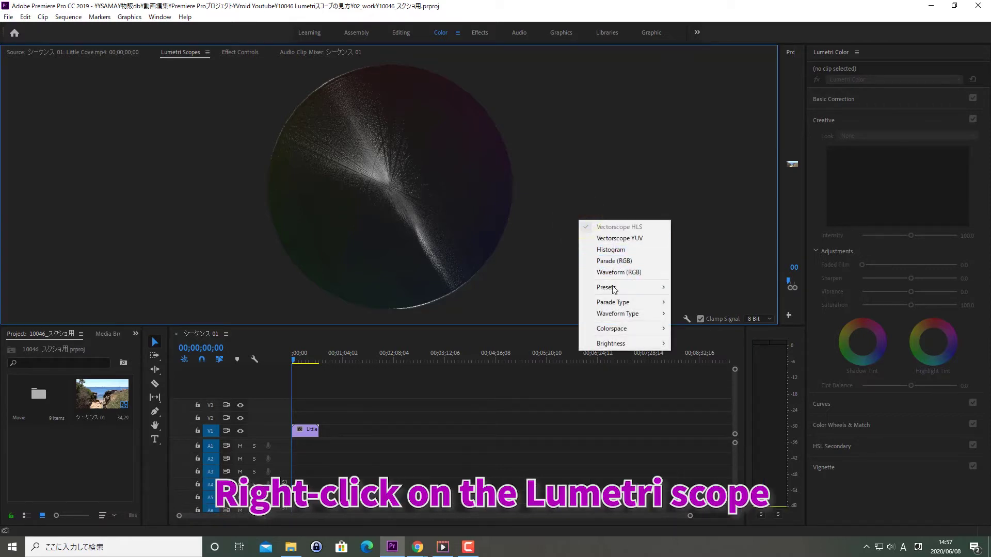
{"action": "mouse_move", "coordinate": [624, 287]}
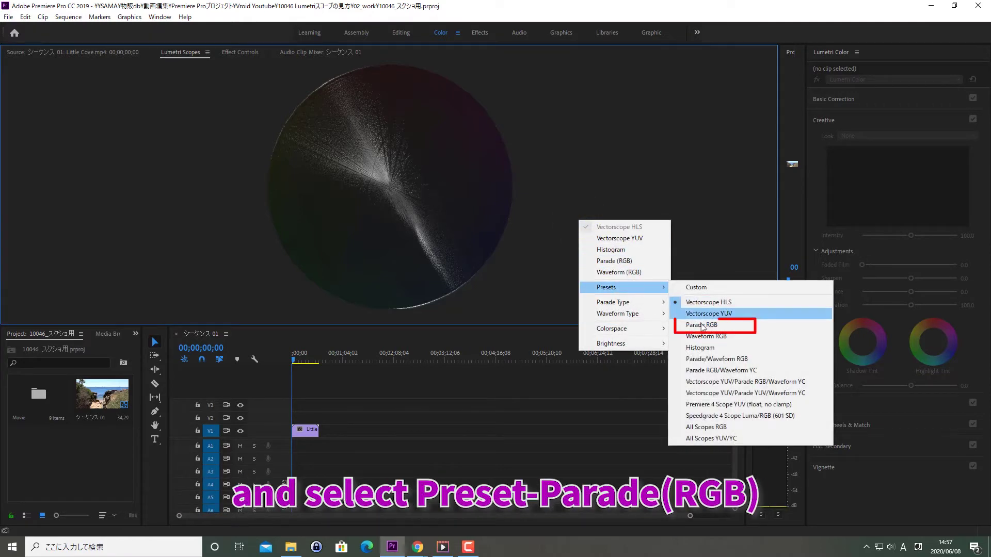
{"action": "left_click", "coordinate": [701, 324]}
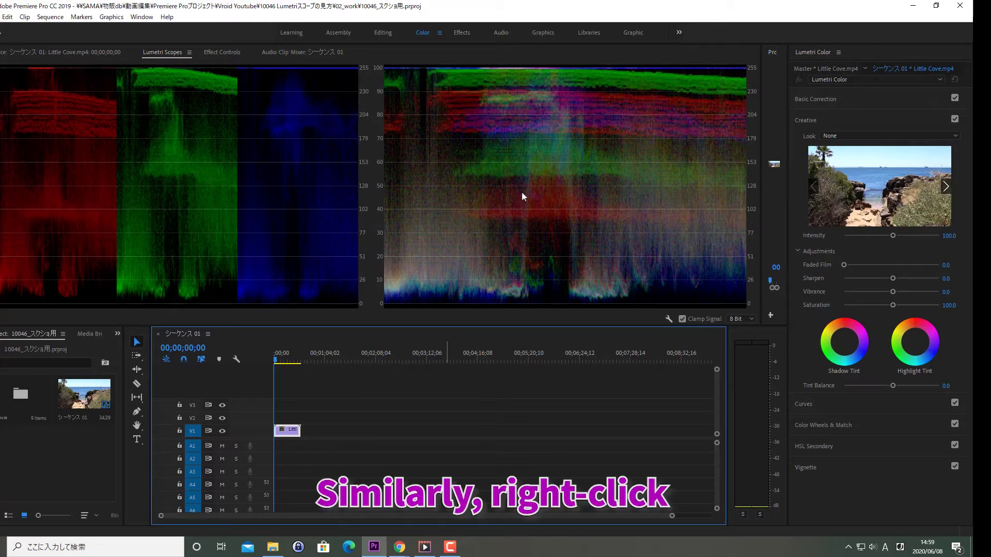
- Apply the Vectorscope YUV preset from the Lumetri Scopes context menu
{"action": "right_click", "coordinate": [517, 177]}
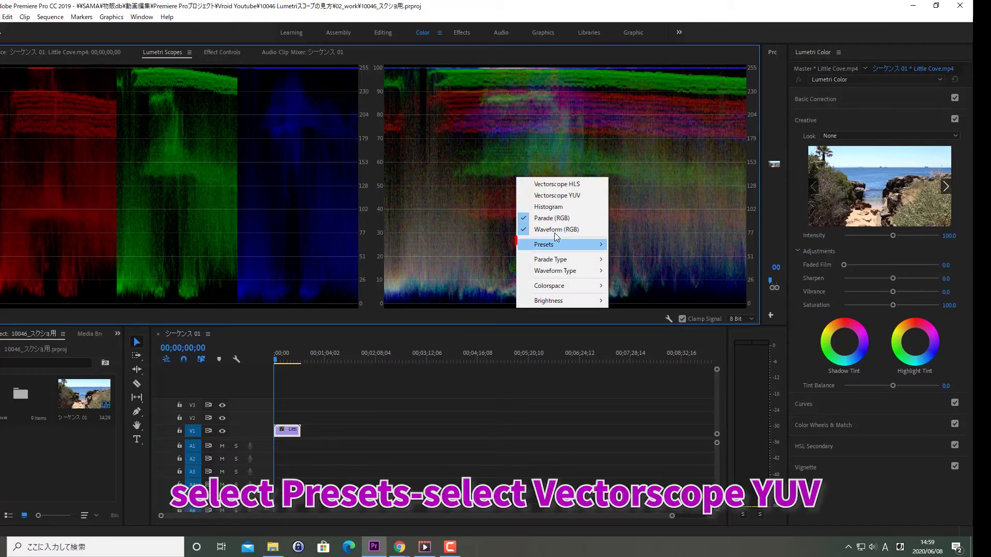
{"action": "mouse_move", "coordinate": [561, 245]}
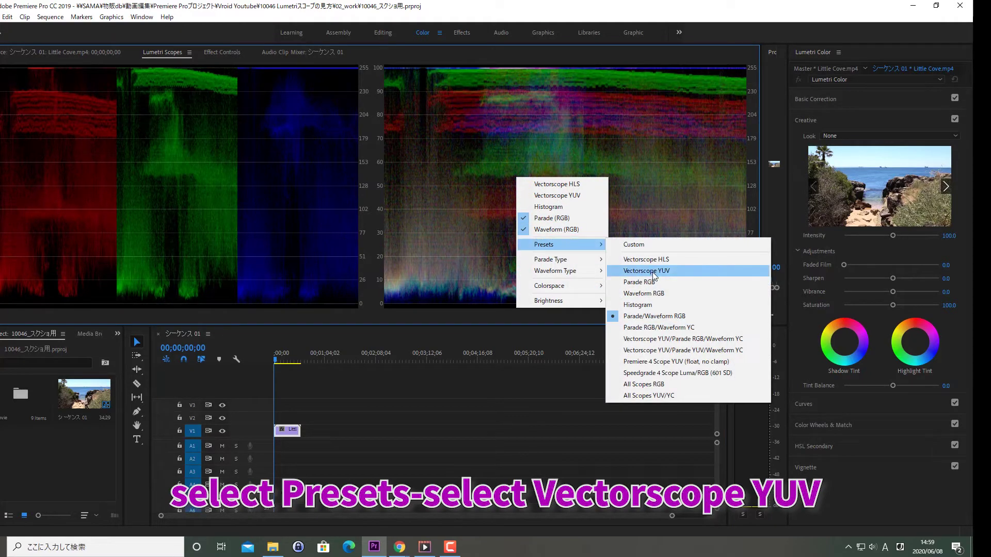
{"action": "left_click", "coordinate": [653, 272]}
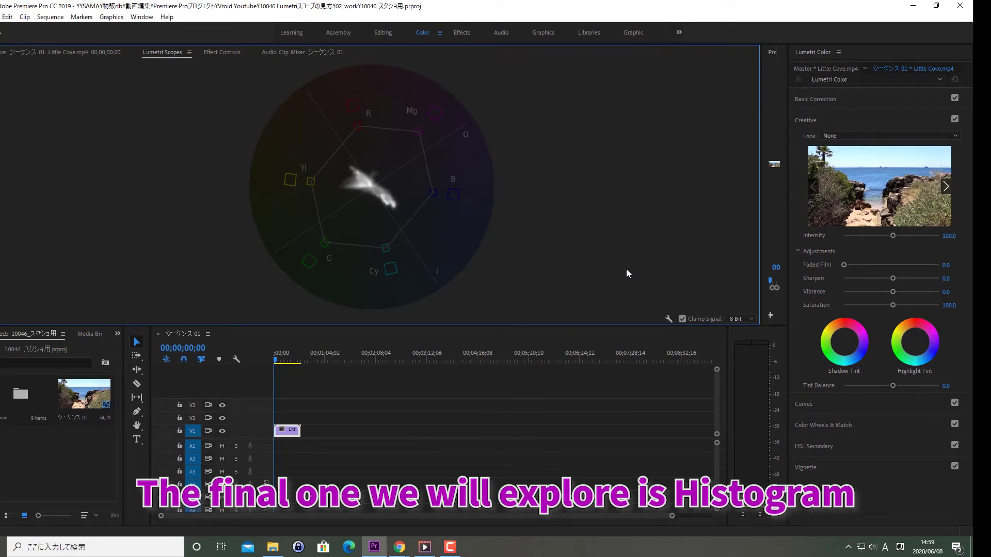
- Apply the Histogram preset from the Lumetri Scopes context menu
{"action": "right_click", "coordinate": [627, 274]}
{"action": "mouse_move", "coordinate": [656, 342]}
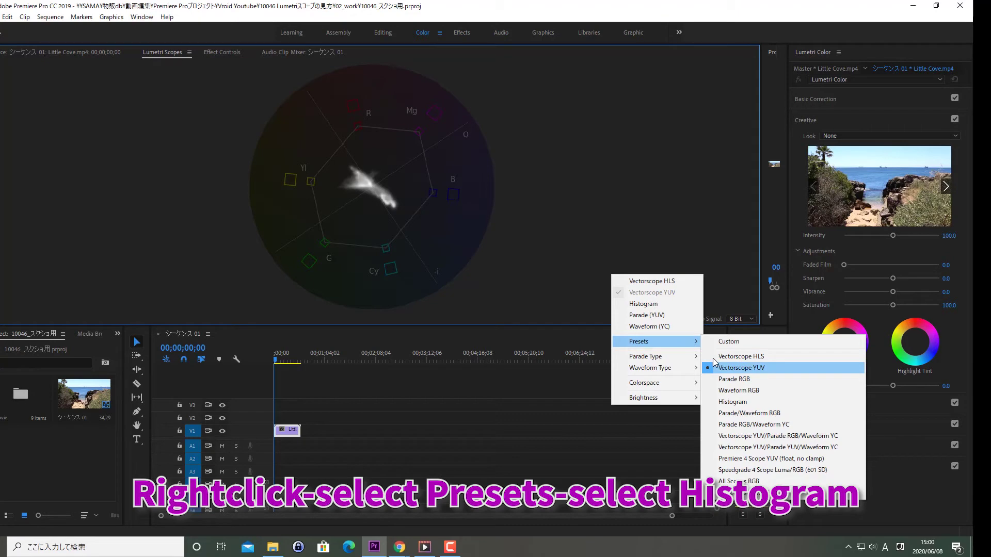
{"action": "left_click", "coordinate": [731, 403]}
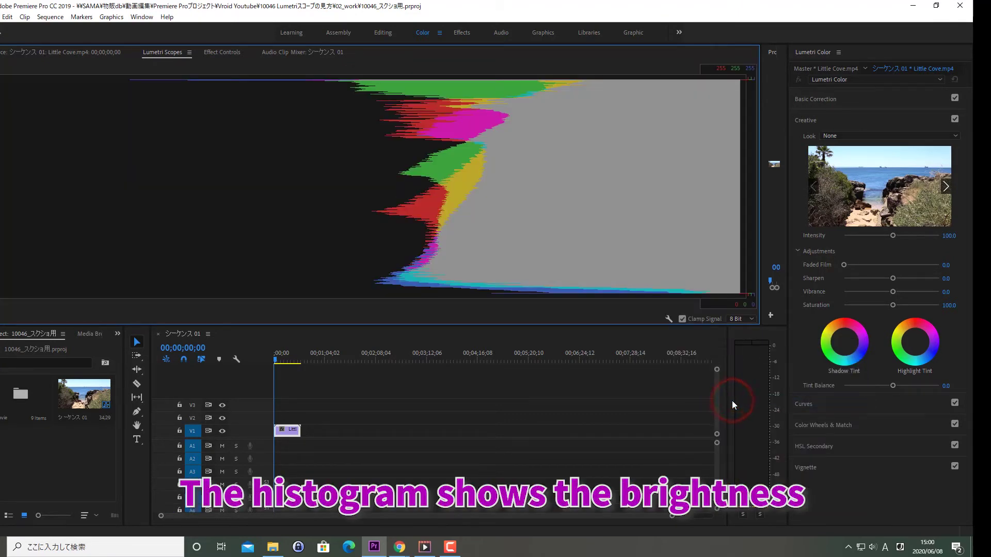